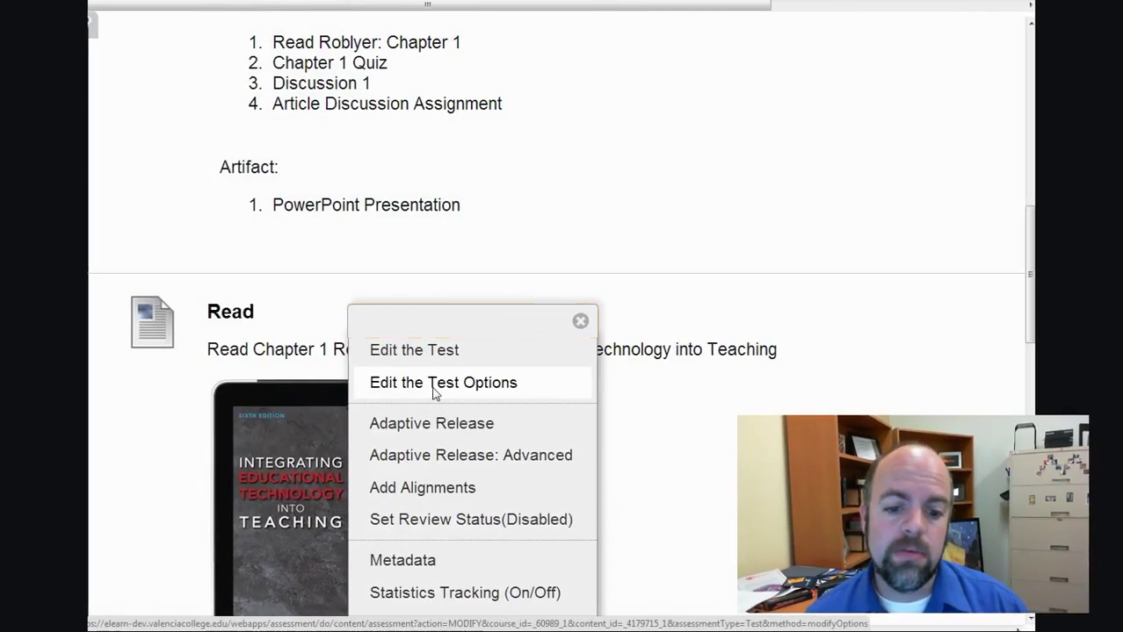
Open Quiz Chapter 1's test options and scroll down to Test Availability.
{"action": "left_click", "coordinate": [435, 388]}
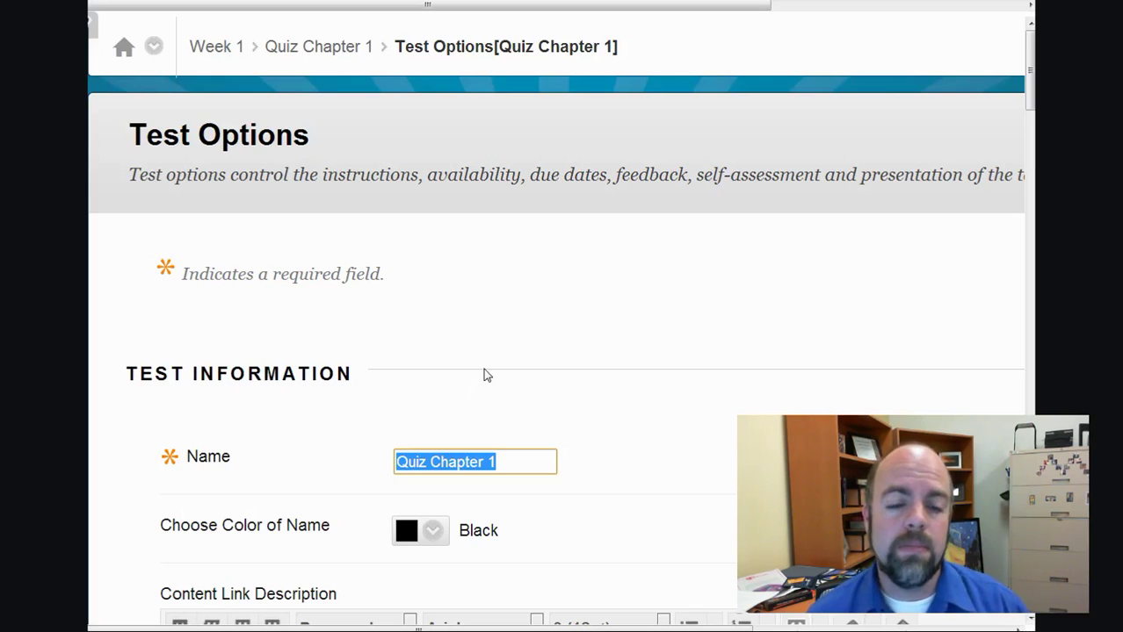
{"action": "scroll", "coordinate": [483, 373], "scroll_direction": "down", "scroll_amount": 8}
{"action": "scroll", "coordinate": [482, 373], "scroll_direction": "down", "scroll_amount": 3}
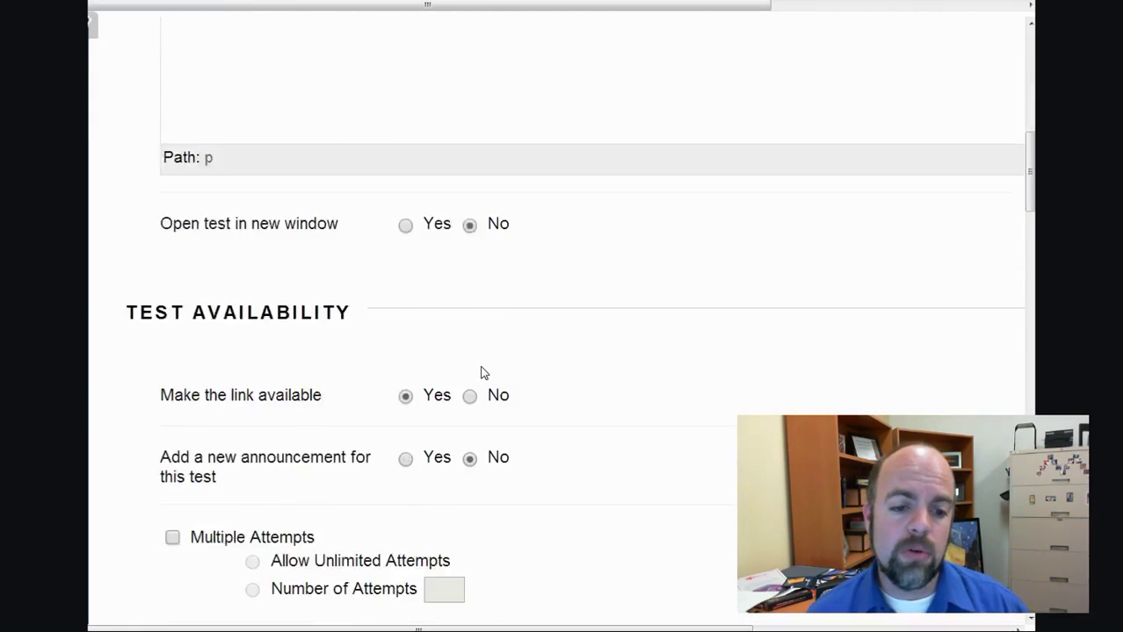
{"action": "scroll", "coordinate": [481, 374], "scroll_direction": "down", "scroll_amount": 1}
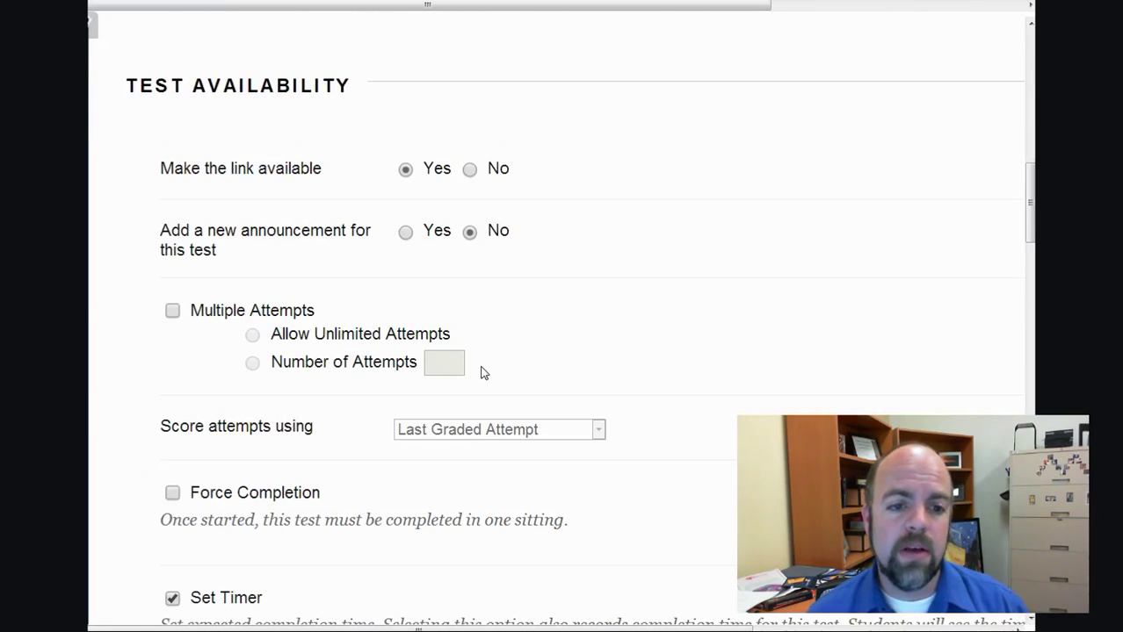
{"action": "scroll", "coordinate": [481, 374], "scroll_direction": "down", "scroll_amount": 1}
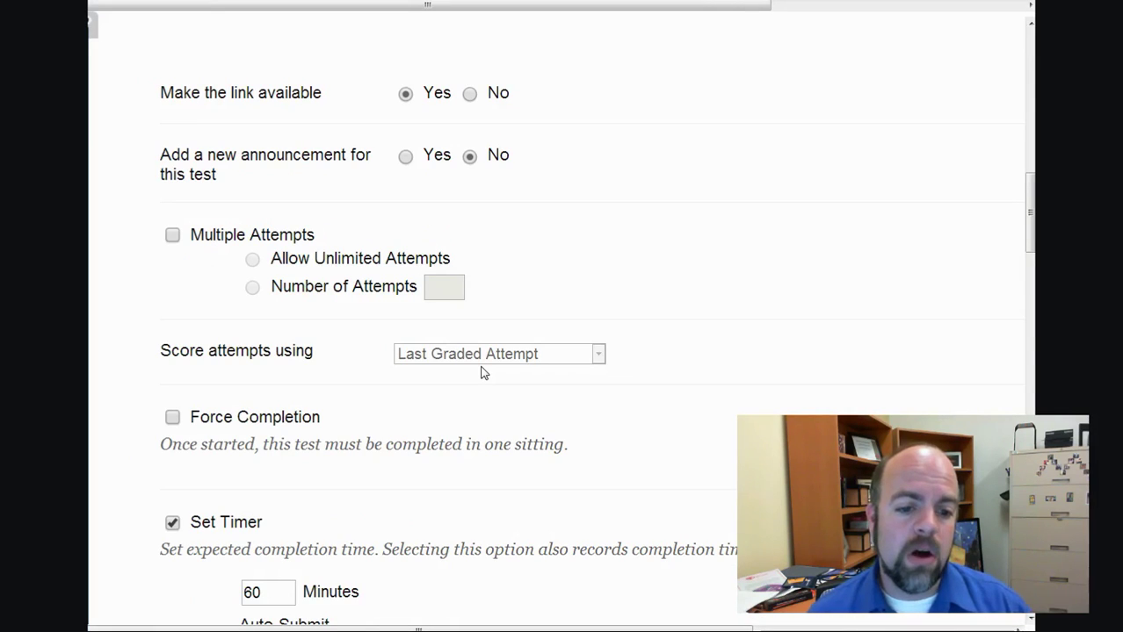
Enable Multiple Attempts limited to 3 attempts, scored using Highest Grade.
{"action": "left_click", "coordinate": [172, 236]}
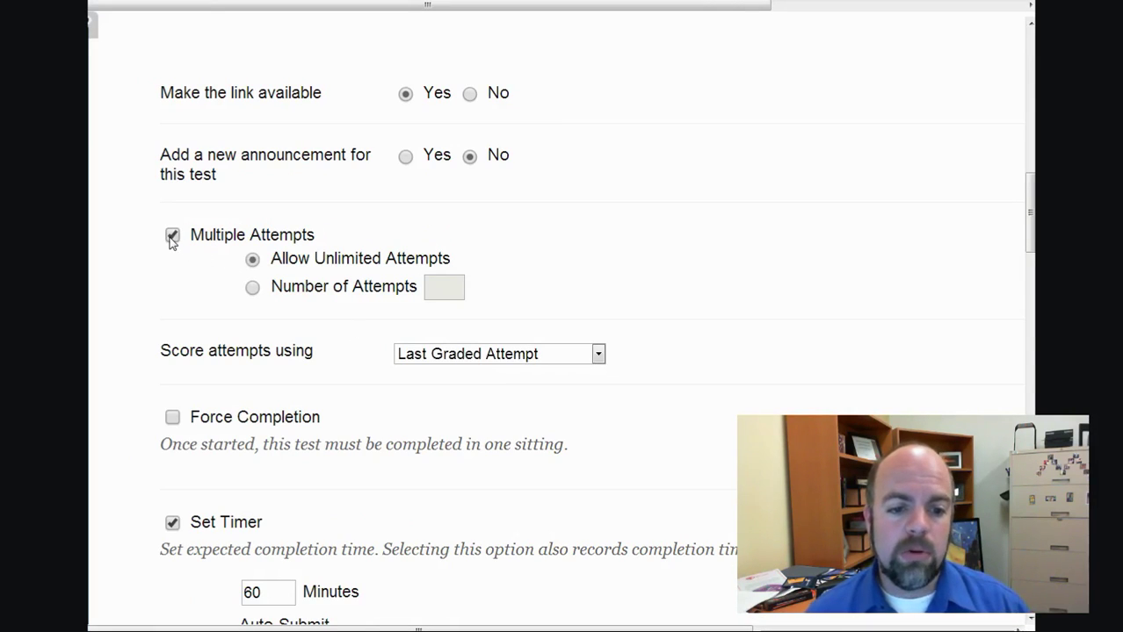
{"action": "left_click", "coordinate": [252, 287]}
{"action": "left_click", "coordinate": [427, 287]}
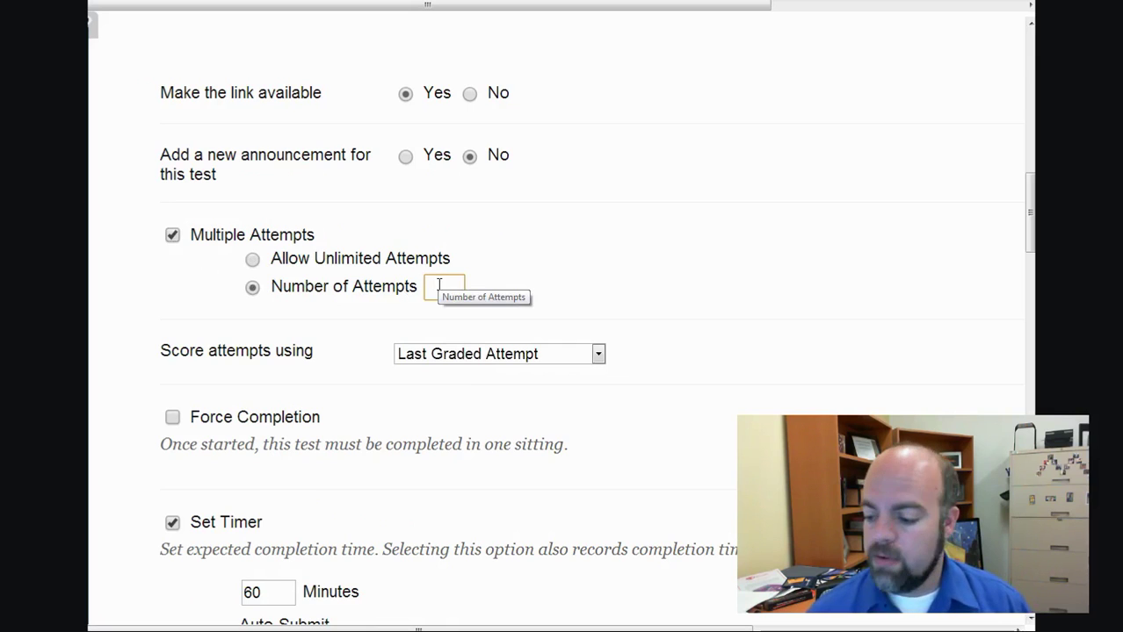
{"action": "type", "text": "3"}
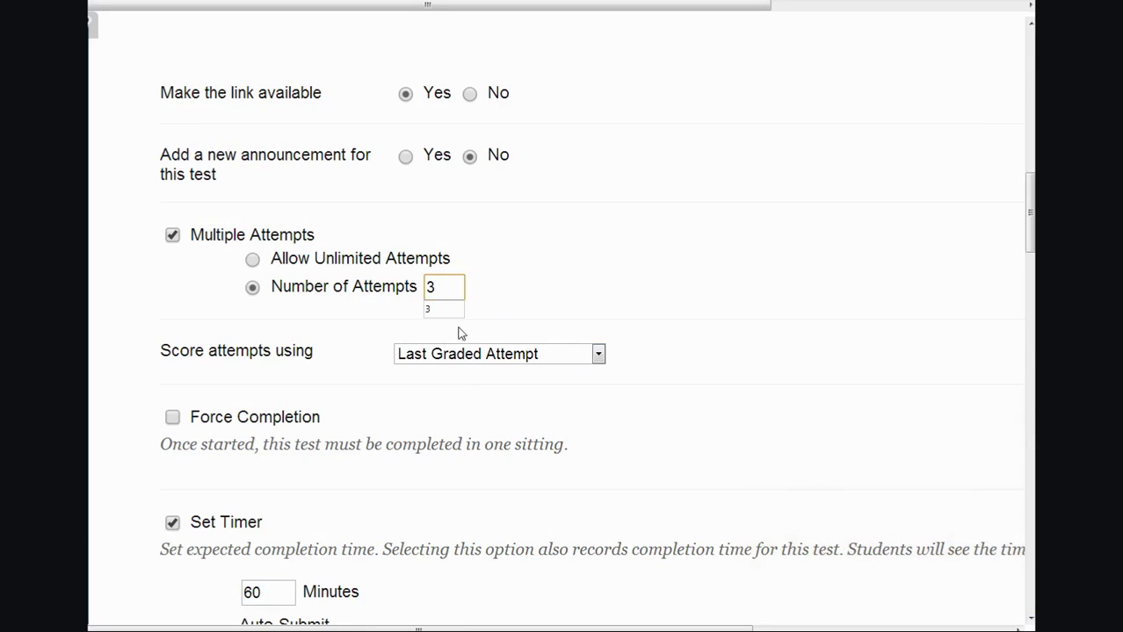
{"action": "left_click", "coordinate": [591, 268]}
{"action": "left_click", "coordinate": [527, 356]}
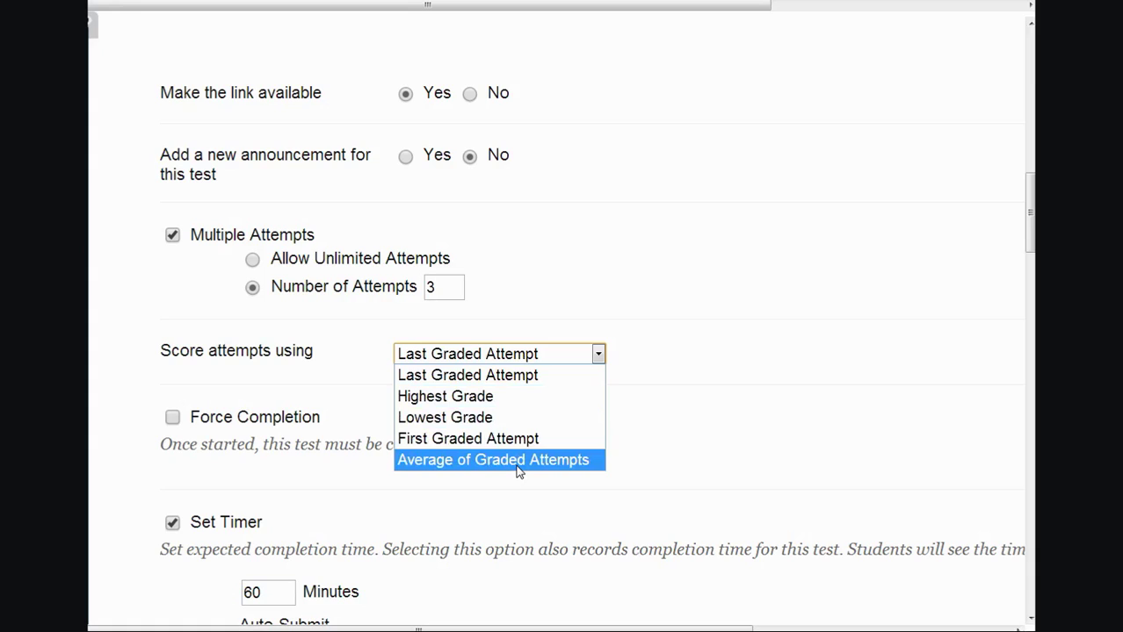
{"action": "left_click", "coordinate": [510, 402]}
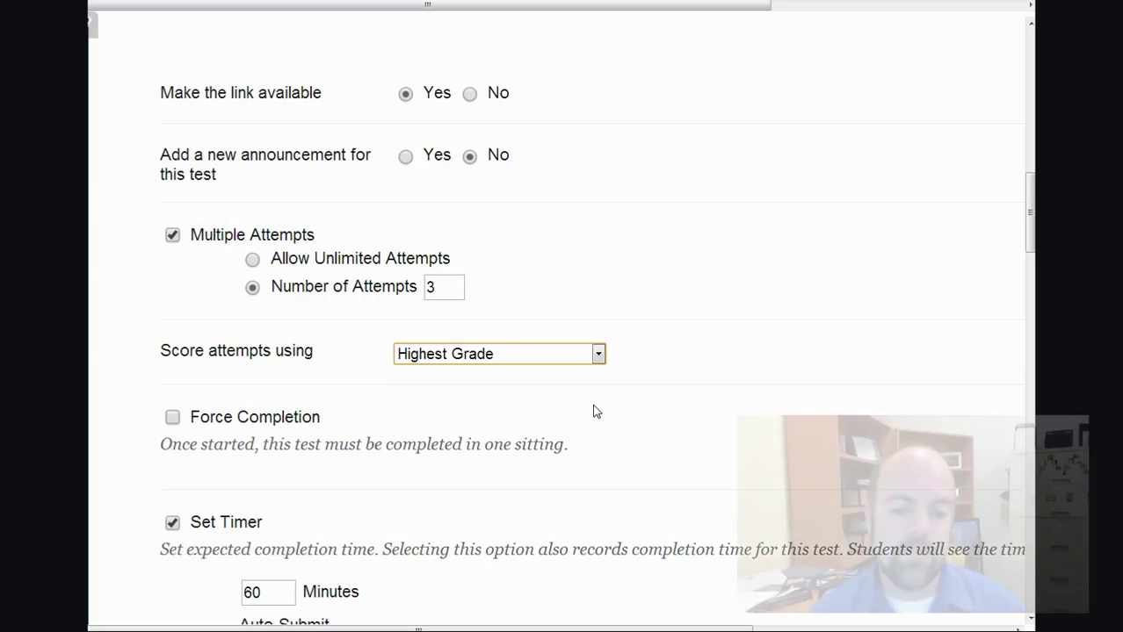
{"action": "scroll", "coordinate": [595, 404], "scroll_direction": "down", "scroll_amount": 3}
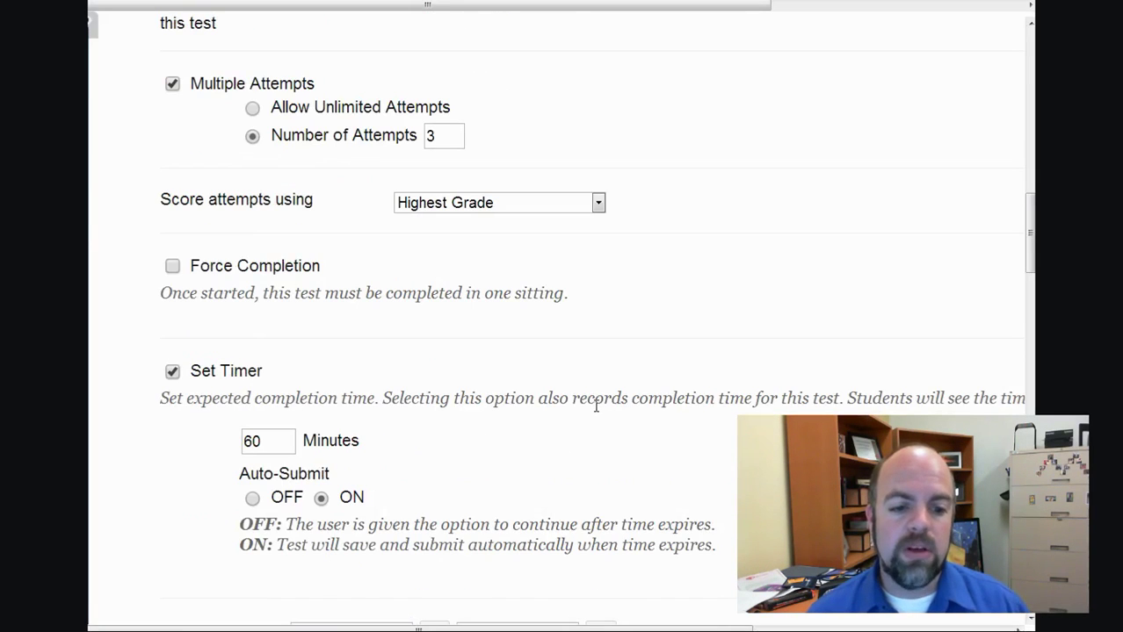
{"action": "scroll", "coordinate": [596, 409], "scroll_direction": "down", "scroll_amount": 2}
{"action": "scroll", "coordinate": [594, 419], "scroll_direction": "down", "scroll_amount": 3}
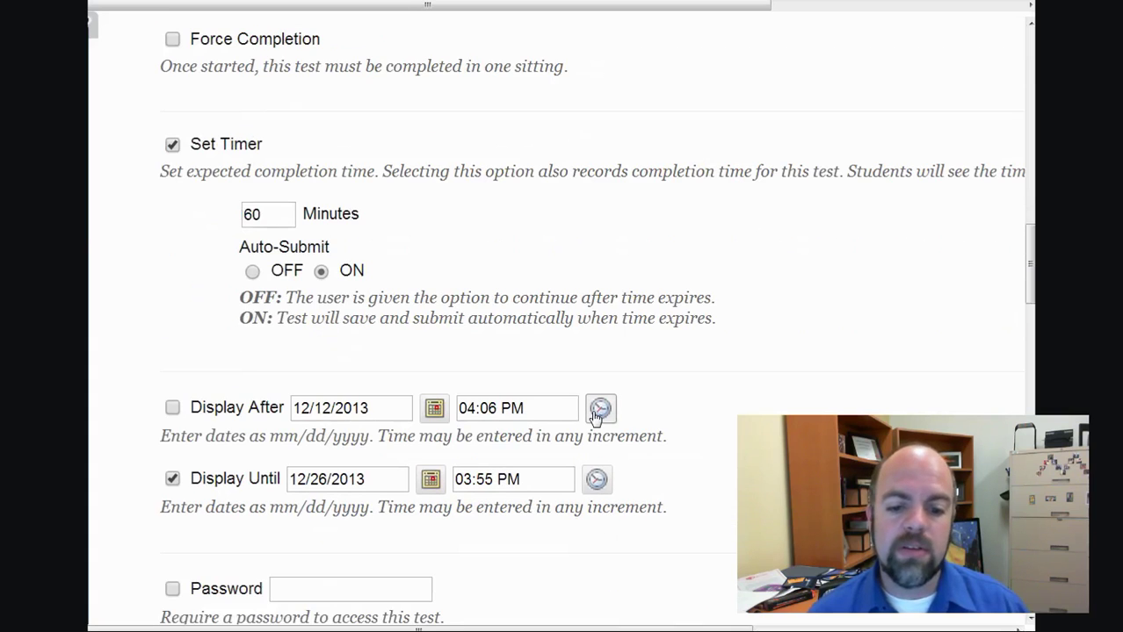
{"action": "scroll", "coordinate": [593, 416], "scroll_direction": "down", "scroll_amount": 3}
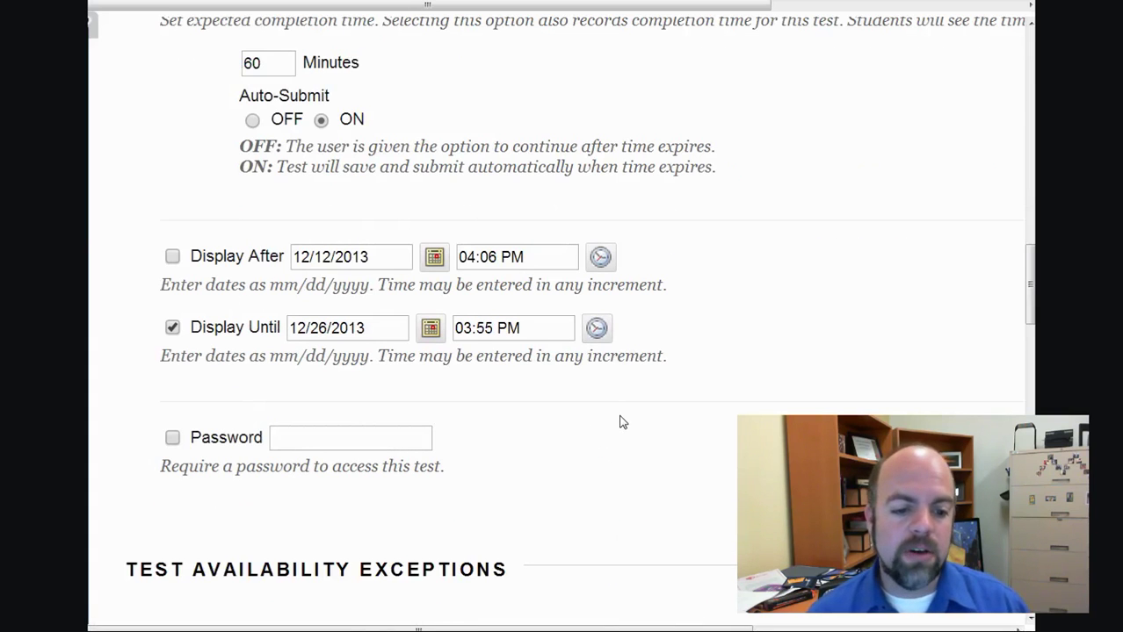
{"action": "scroll", "coordinate": [618, 420], "scroll_direction": "down", "scroll_amount": 3}
{"action": "scroll", "coordinate": [621, 431], "scroll_direction": "down", "scroll_amount": 3}
{"action": "scroll", "coordinate": [621, 431], "scroll_direction": "down", "scroll_amount": 3}
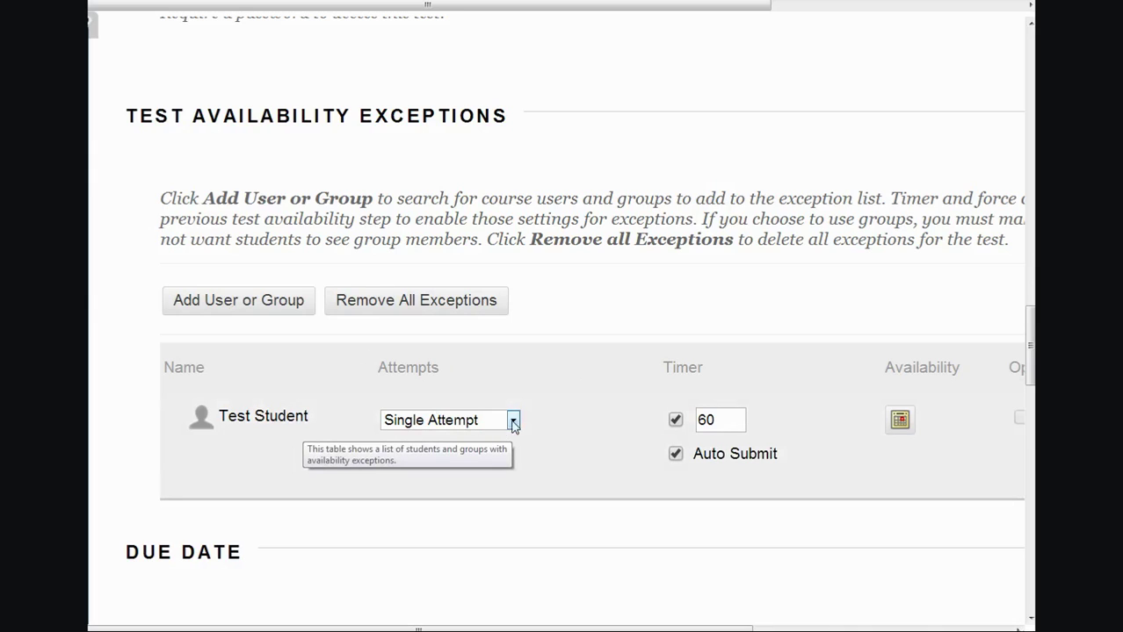
Keep Test Student's exception at Single Attempt and change its timer from 60 to 120 minutes.
{"action": "left_click", "coordinate": [513, 423]}
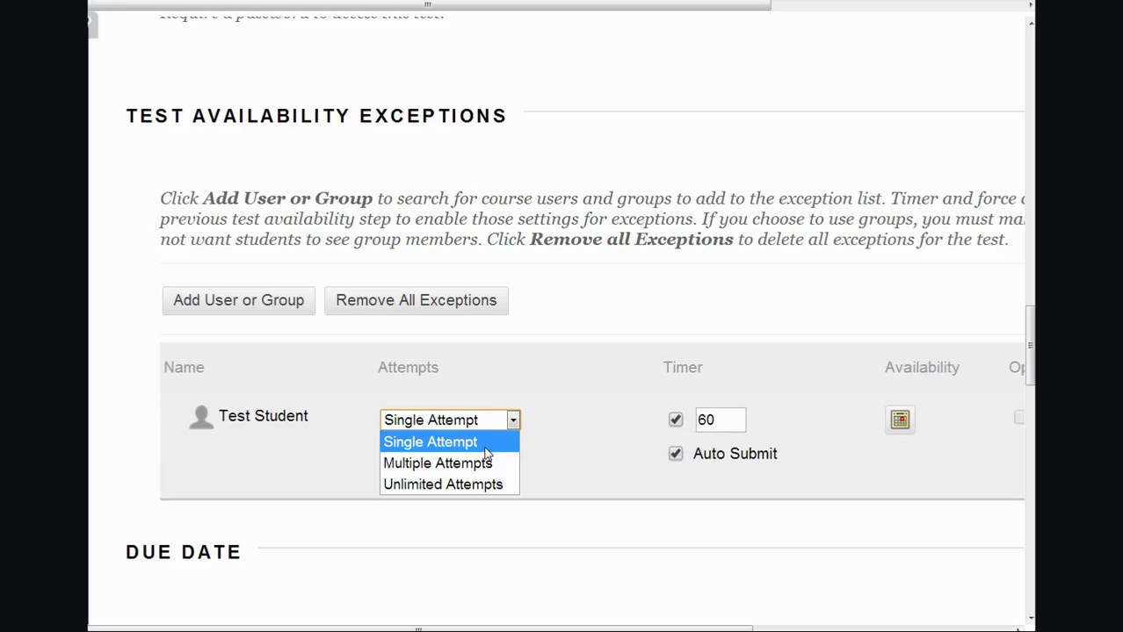
{"action": "left_click", "coordinate": [582, 384]}
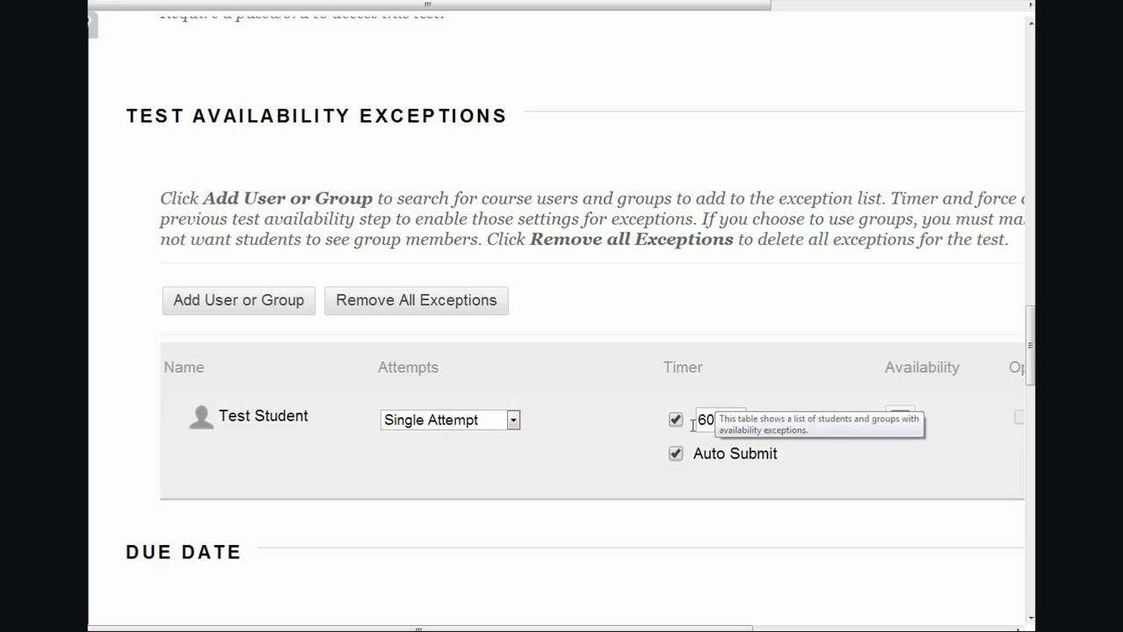
{"action": "left_click", "coordinate": [676, 454]}
{"action": "left_click", "coordinate": [717, 420]}
{"action": "left_click_drag", "start_coordinate": [717, 420], "coordinate": [682, 420]}
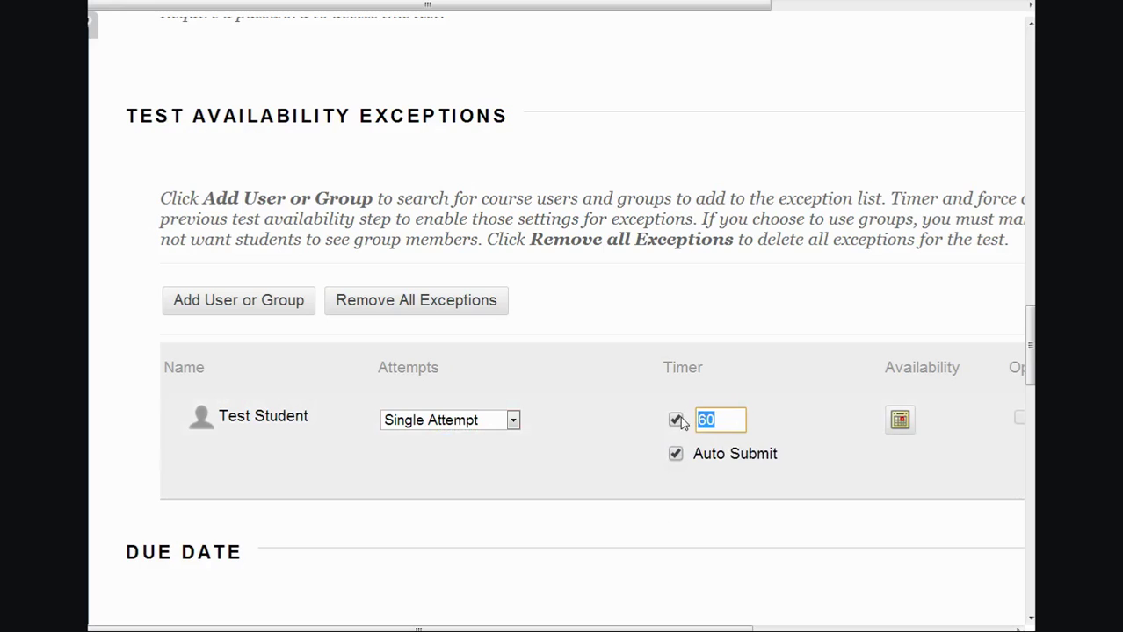
{"action": "type", "text": "120"}
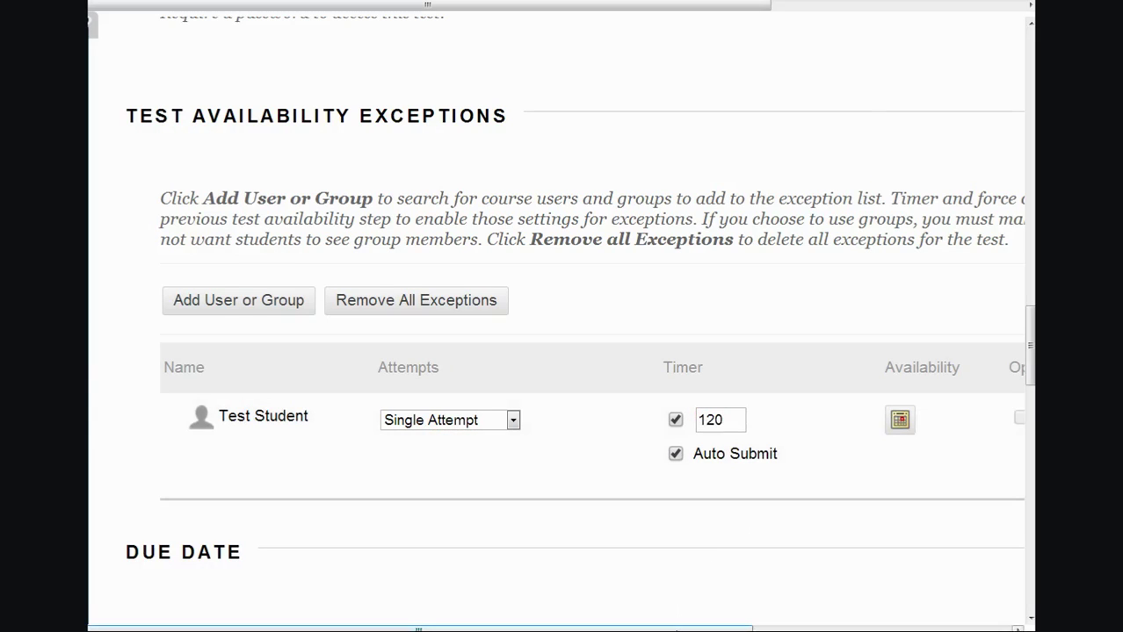
{"action": "left_click_drag", "start_coordinate": [680, 628], "coordinate": [863, 608]}
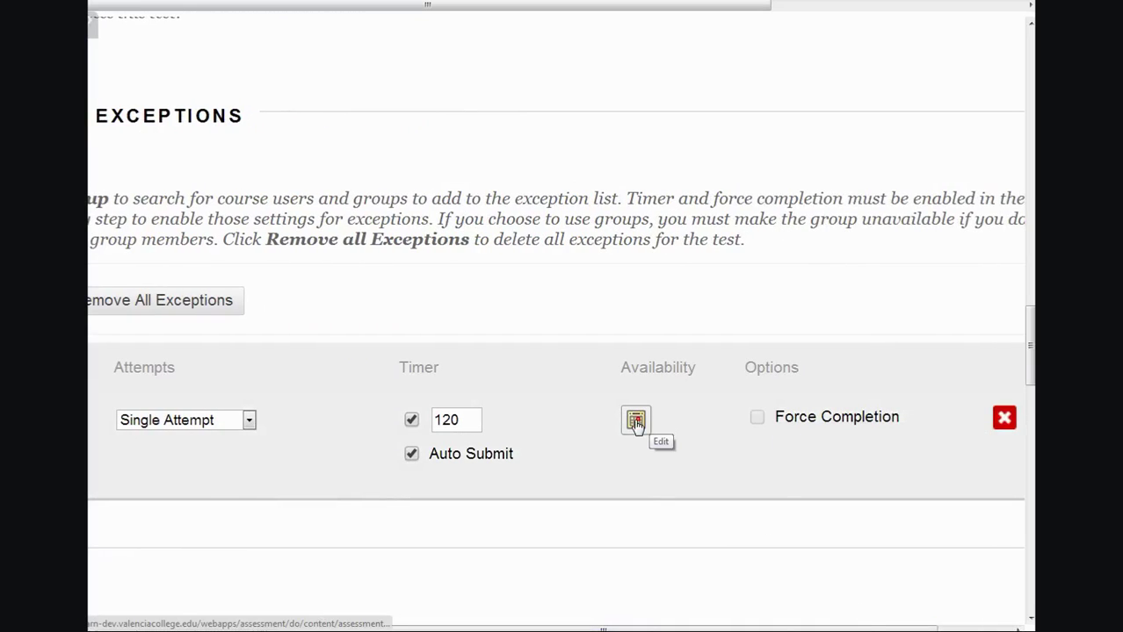
{"action": "left_click_drag", "start_coordinate": [628, 626], "coordinate": [415, 623]}
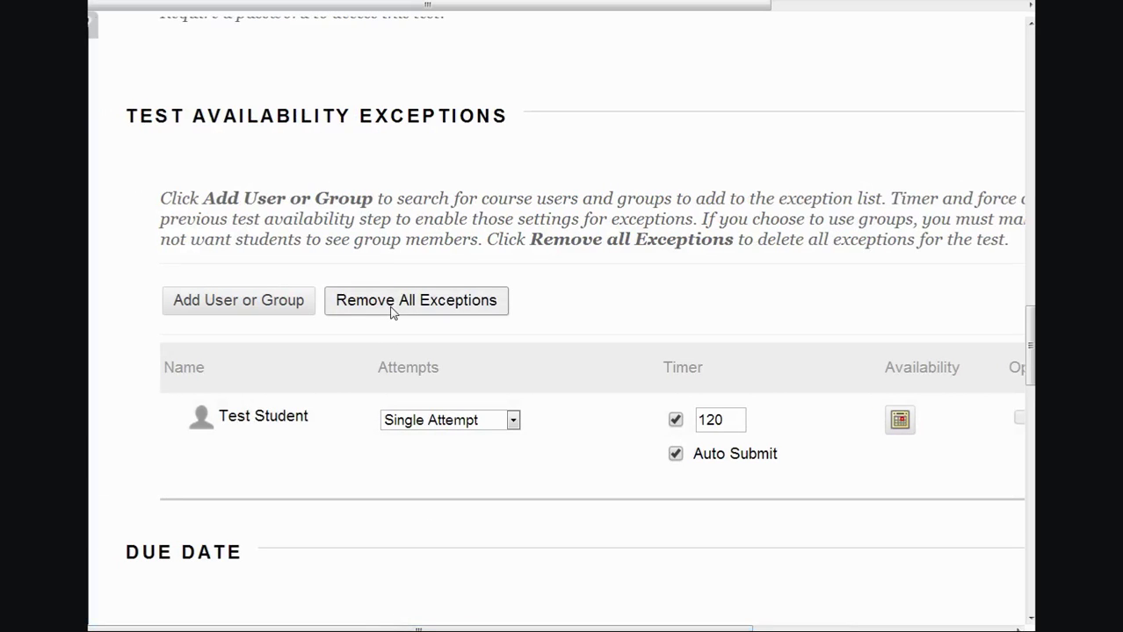
{"action": "scroll", "coordinate": [392, 313], "scroll_direction": "down", "scroll_amount": 5}
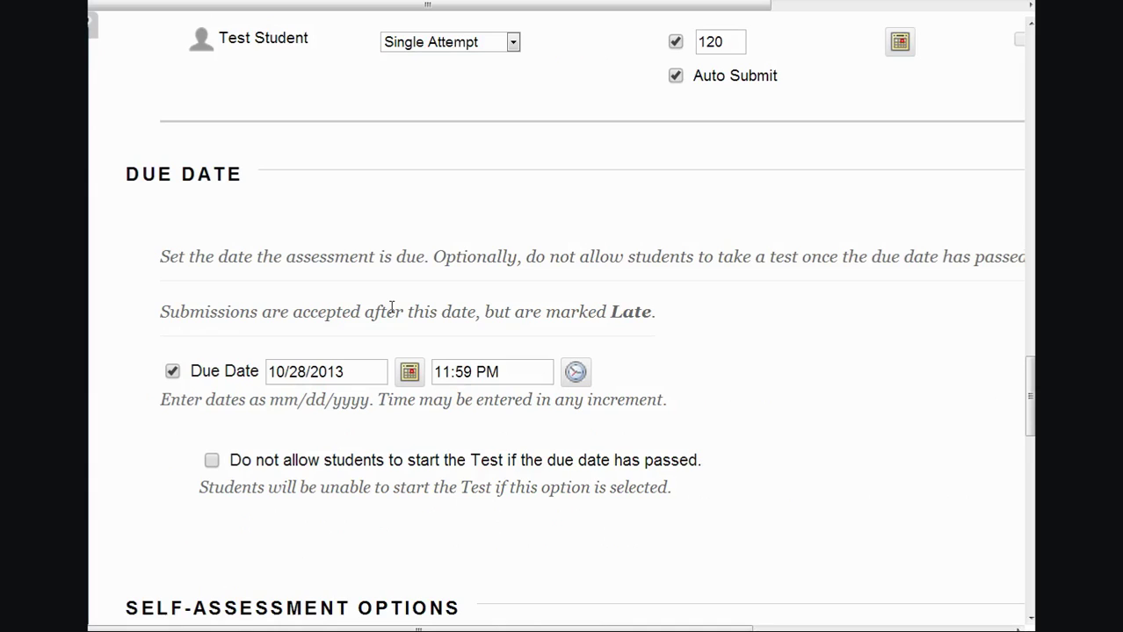
Enable 'Do not allow students to start the Test if the due date has passed'.
{"action": "left_click", "coordinate": [211, 461]}
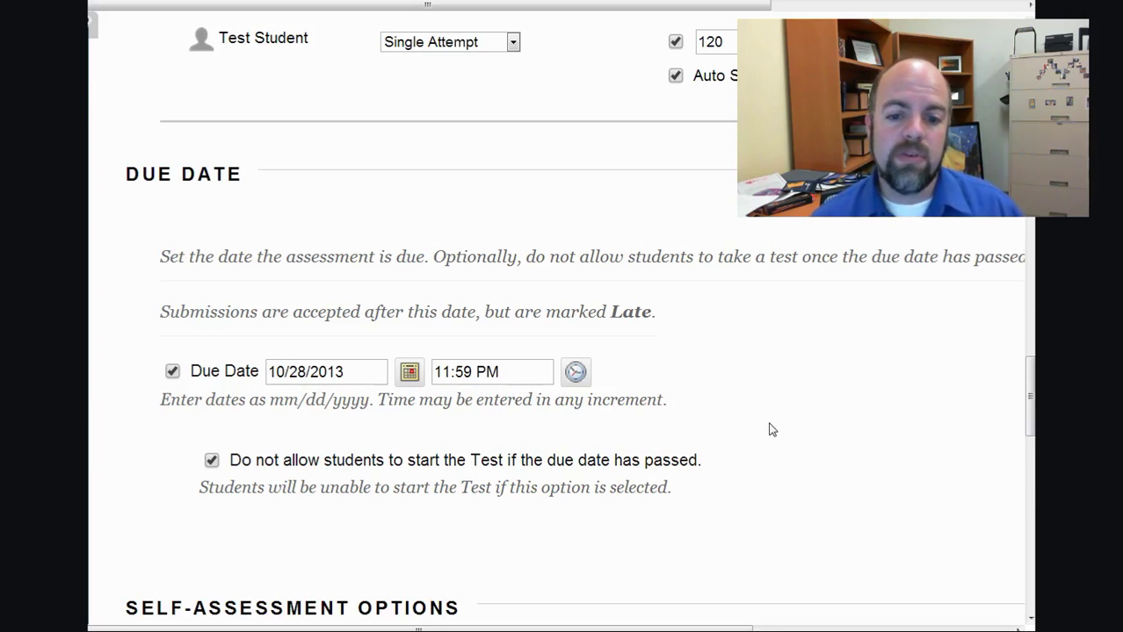
Scroll down to the Show Test Results and Feedback to Students section.
{"action": "scroll", "coordinate": [770, 430], "scroll_direction": "down", "scroll_amount": 1}
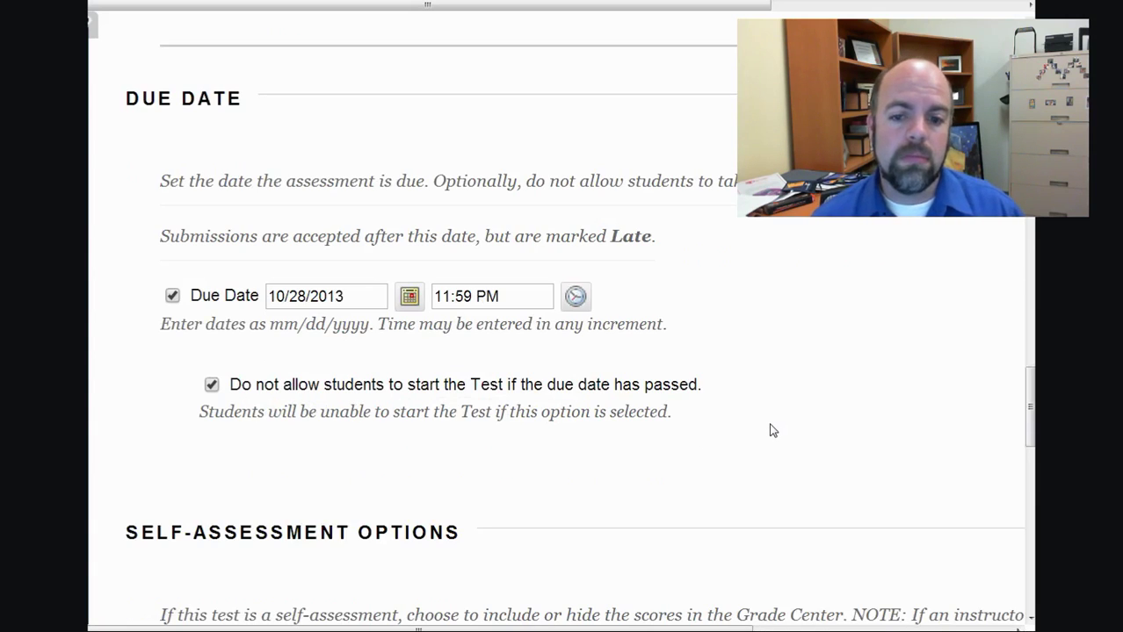
{"action": "scroll", "coordinate": [770, 429], "scroll_direction": "down", "scroll_amount": 7}
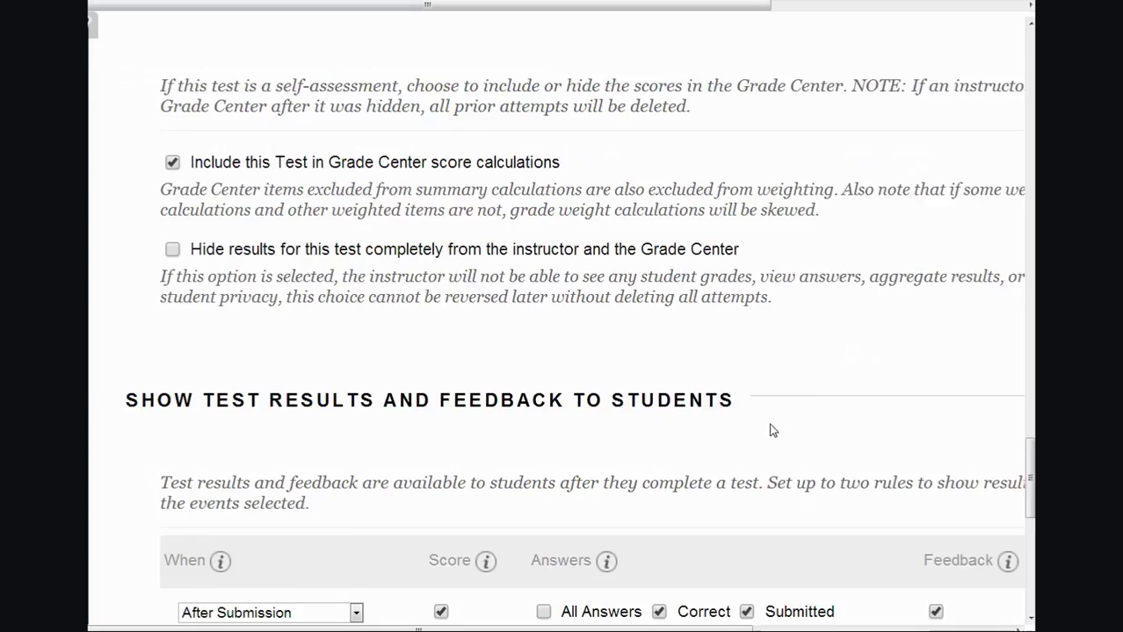
{"action": "scroll", "coordinate": [771, 430], "scroll_direction": "down", "scroll_amount": 4}
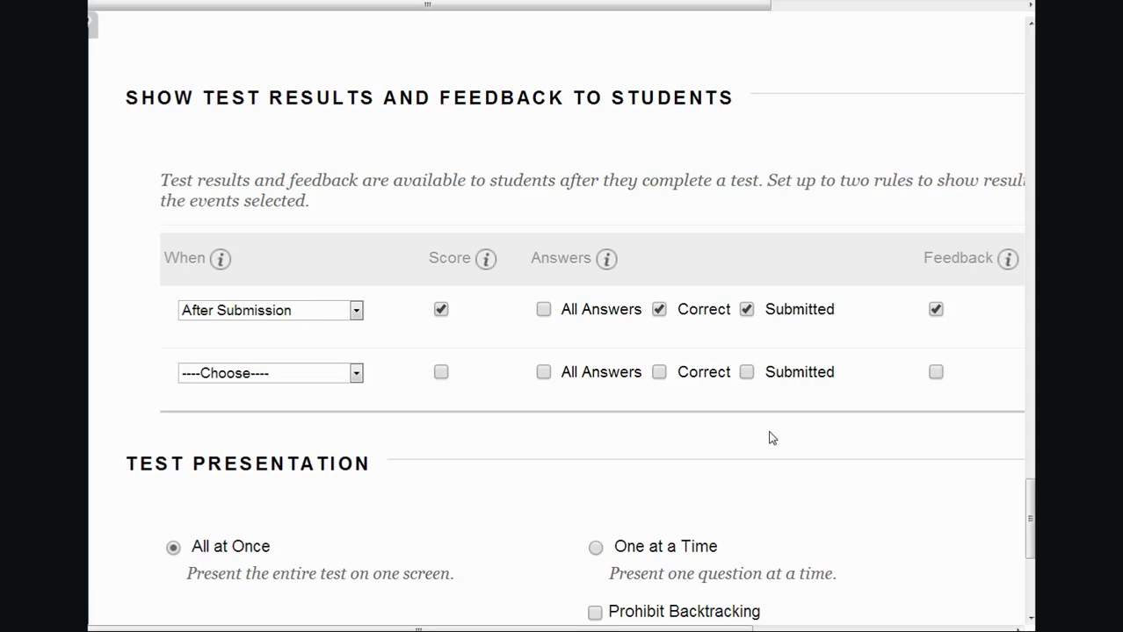
Show only the score after submission and add a second rule triggered After Availability End Date.
{"action": "left_click", "coordinate": [659, 310]}
{"action": "left_click", "coordinate": [746, 310]}
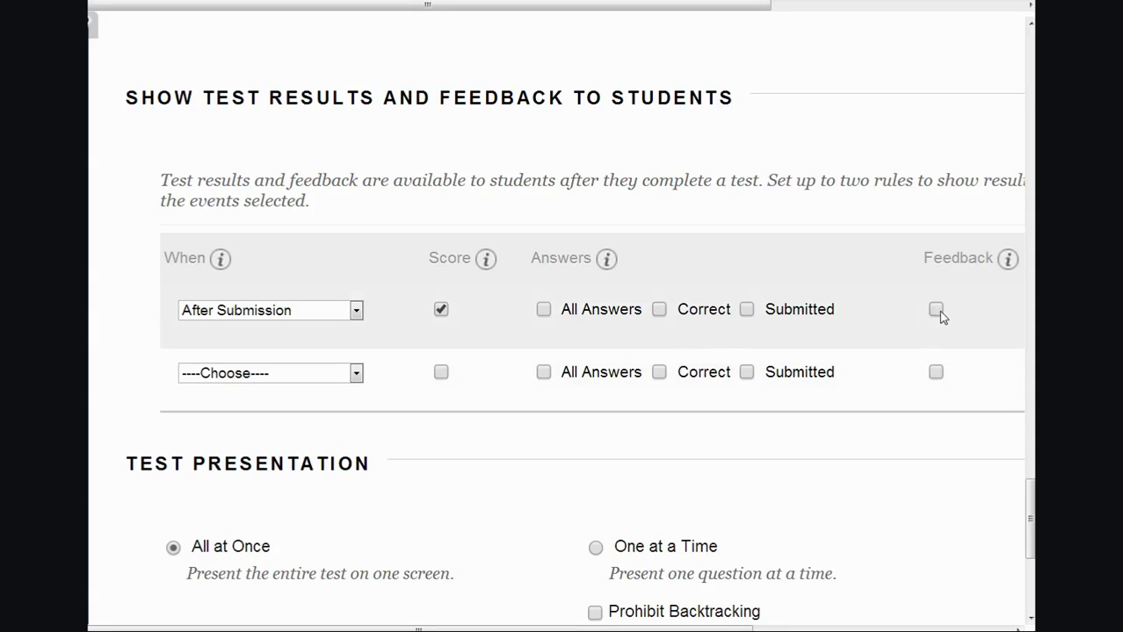
{"action": "left_click", "coordinate": [323, 376]}
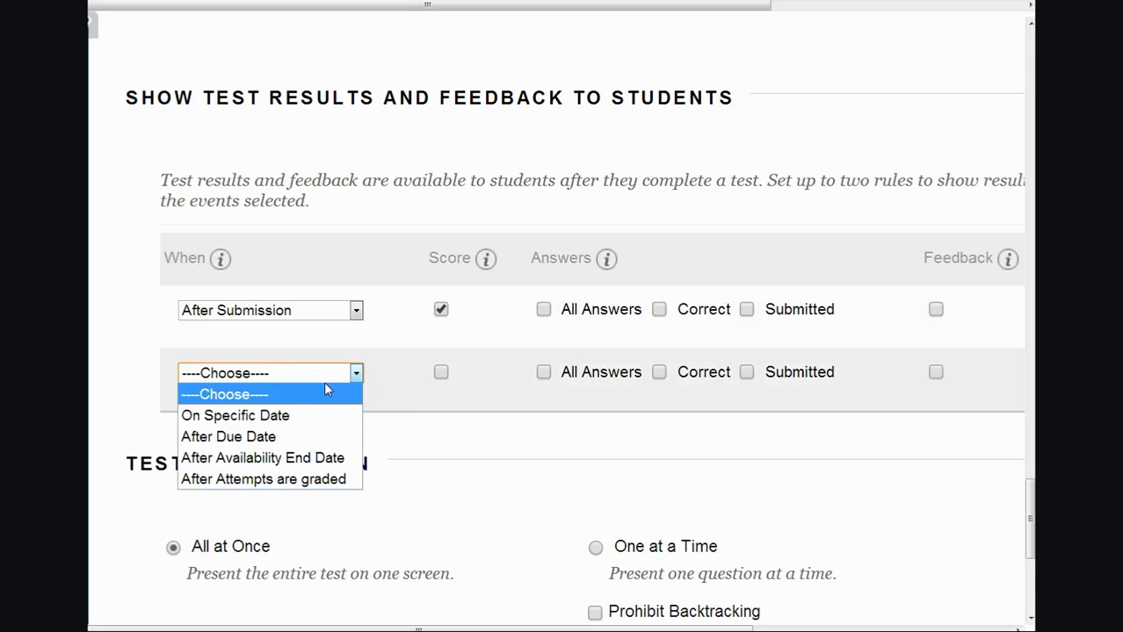
{"action": "left_click", "coordinate": [308, 437]}
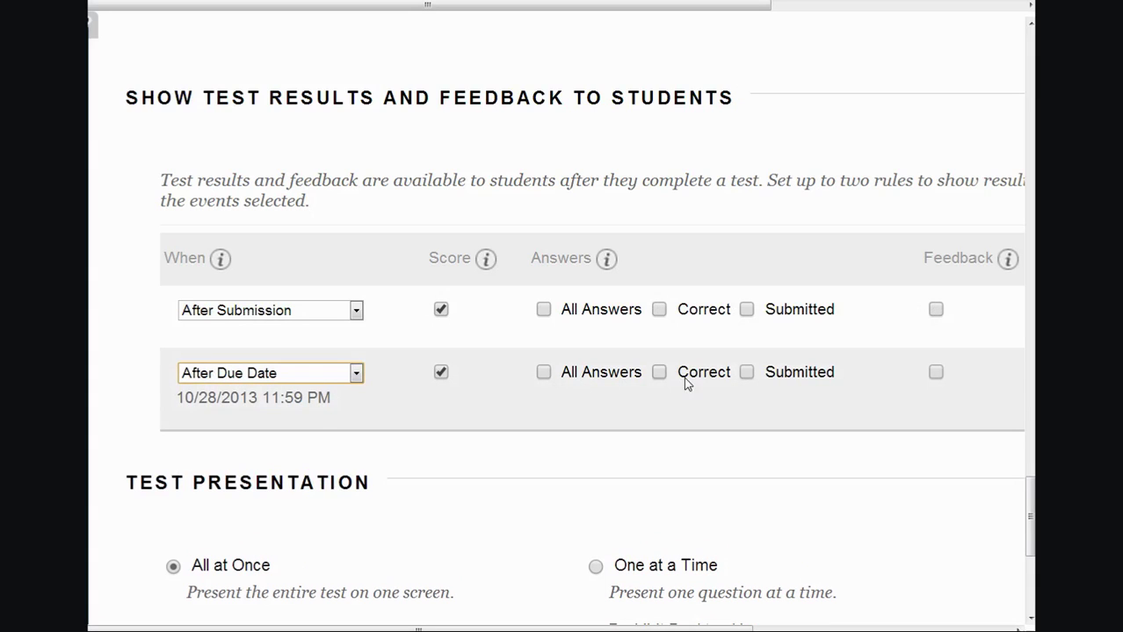
{"action": "left_click", "coordinate": [660, 373]}
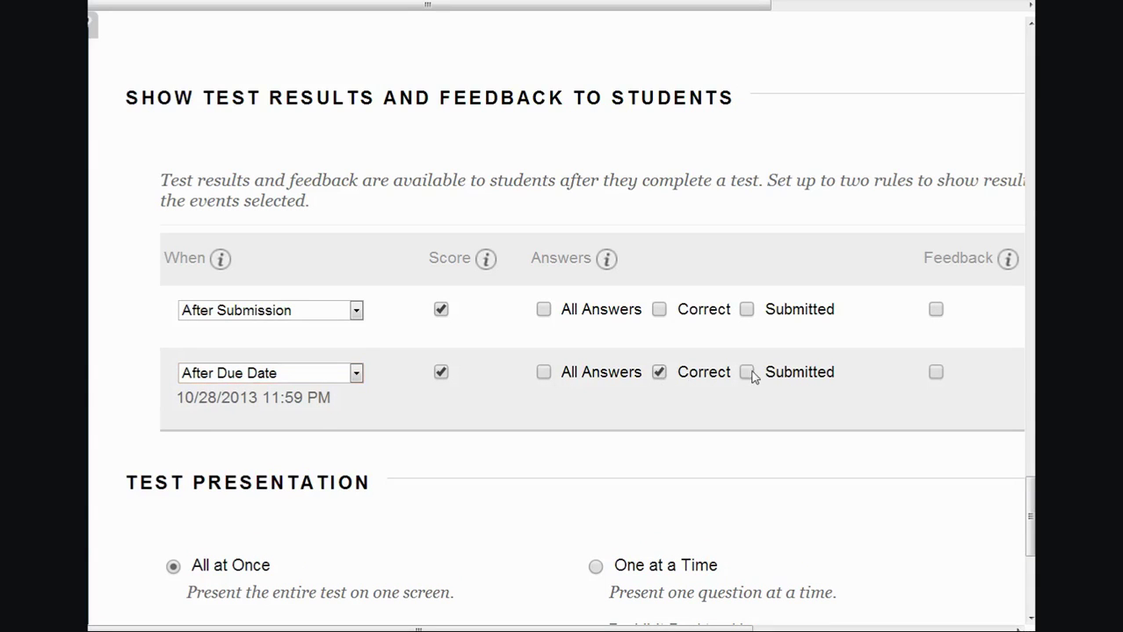
{"action": "left_click", "coordinate": [543, 375]}
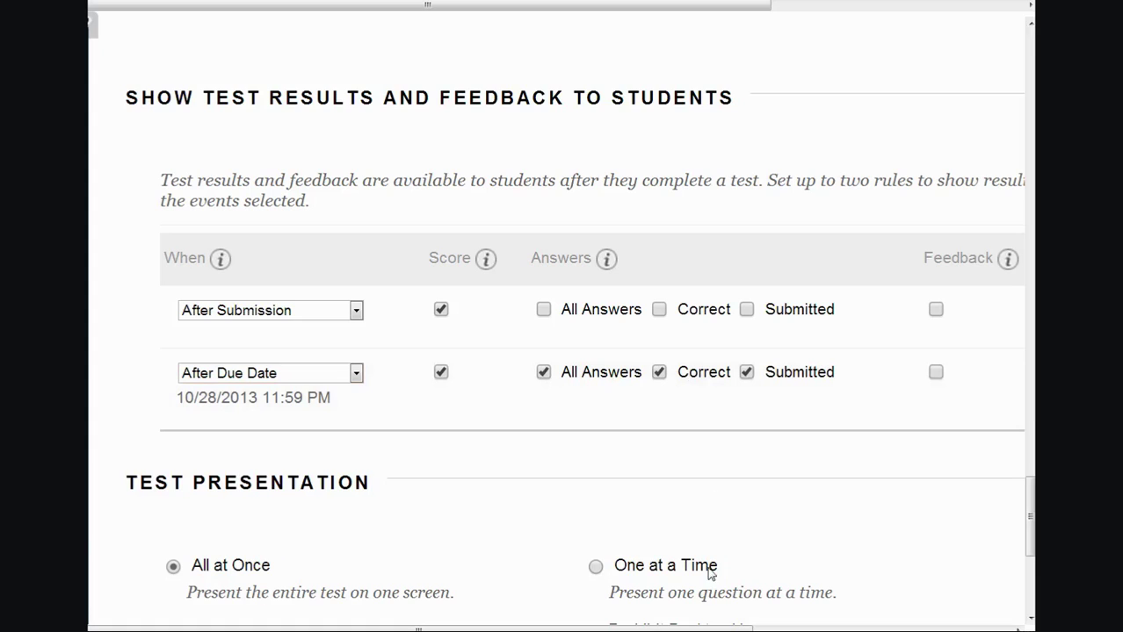
{"action": "left_click", "coordinate": [937, 373]}
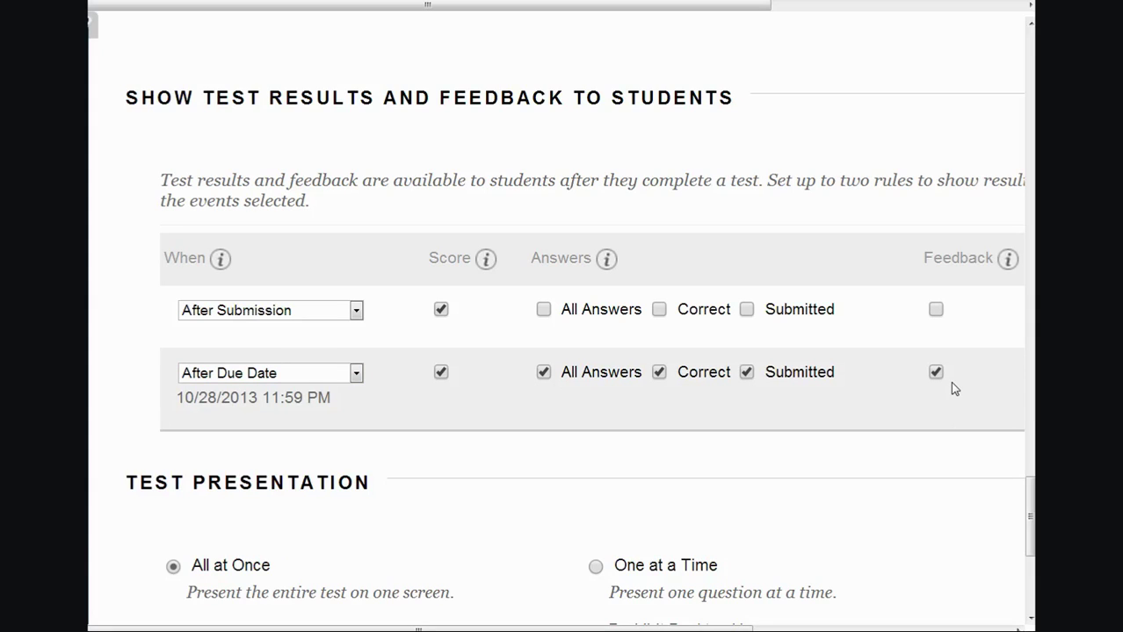
{"action": "left_click", "coordinate": [355, 374]}
{"action": "left_click", "coordinate": [332, 458]}
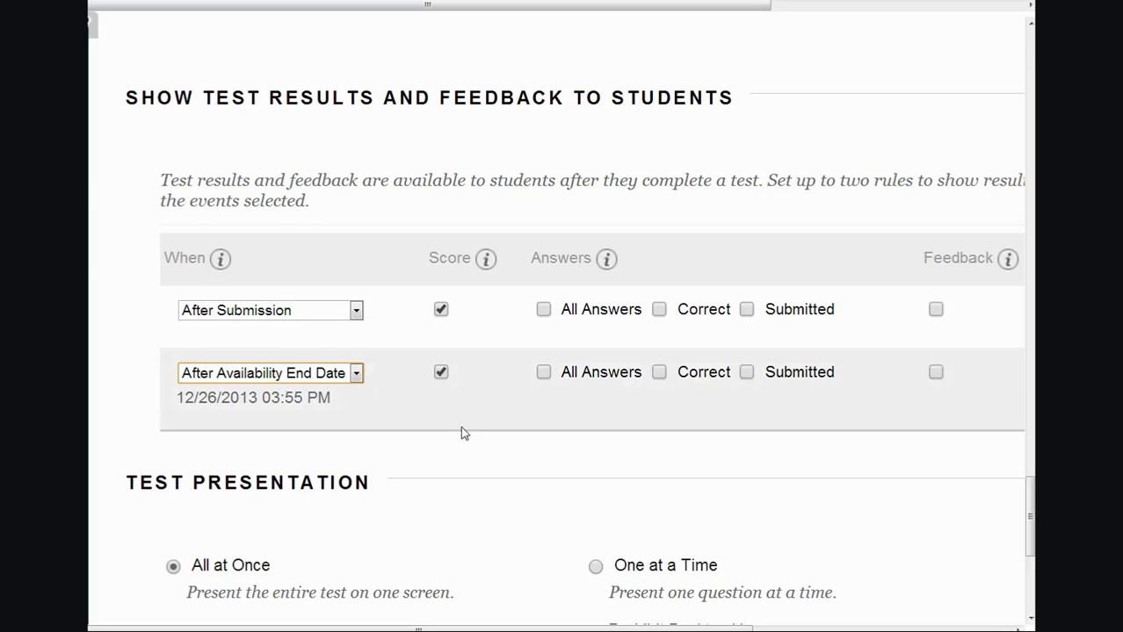
{"action": "scroll", "coordinate": [470, 436], "scroll_direction": "down", "scroll_amount": 3}
{"action": "scroll", "coordinate": [471, 431], "scroll_direction": "down", "scroll_amount": 3}
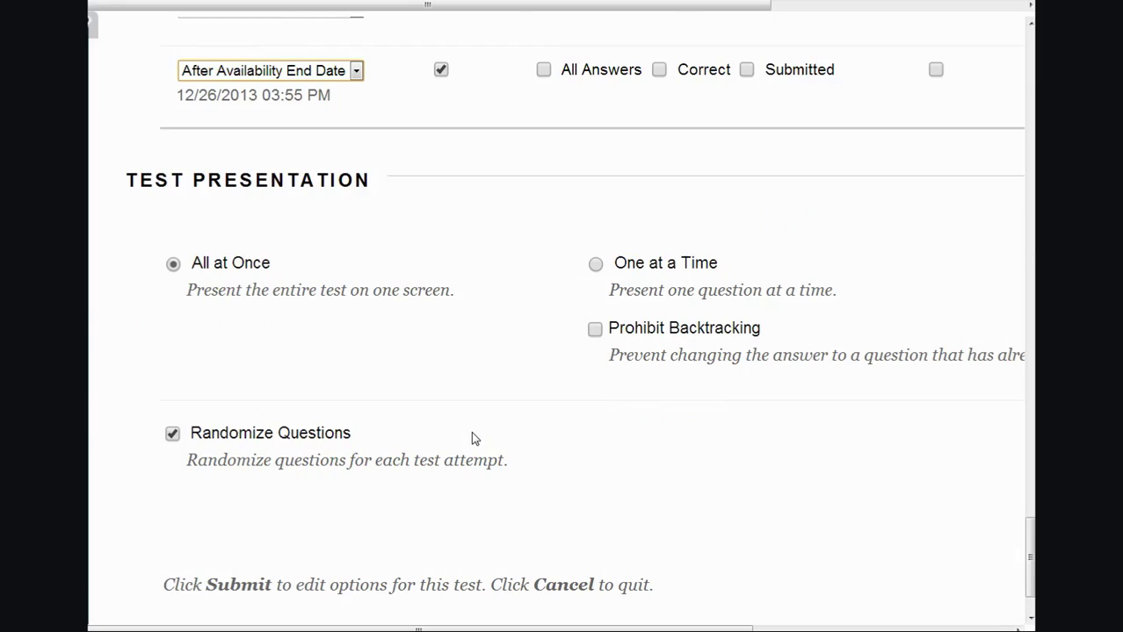